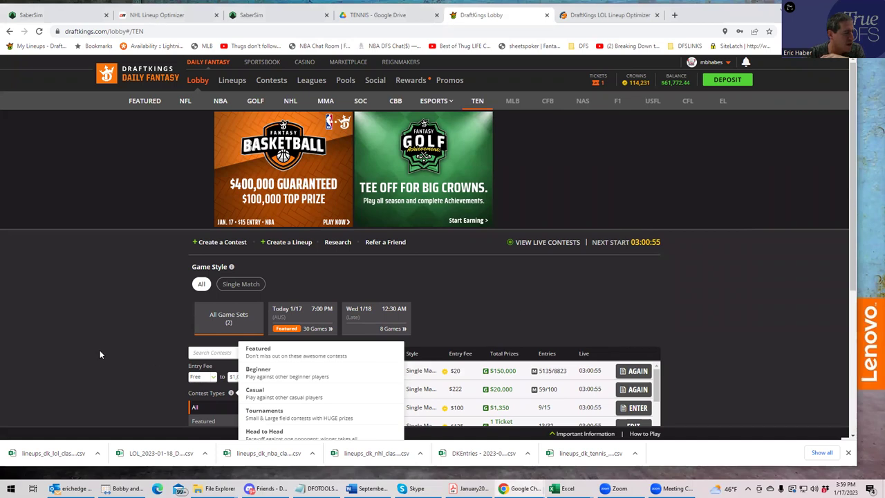
Step: Filter the tennis lobby to the Today 1/17 7:00 PM slate of 30 games
{"action": "left_click_drag", "start_coordinate": [854, 163], "coordinate": [852, 236]}
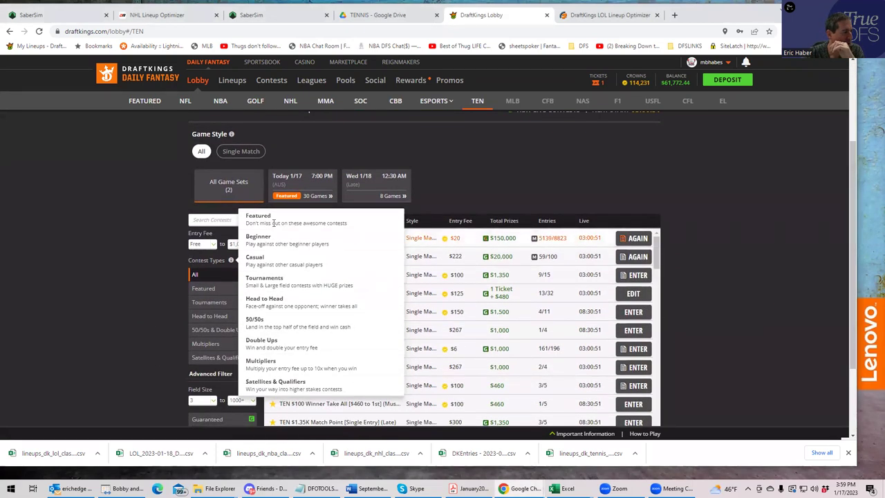
{"action": "left_click", "coordinate": [304, 186]}
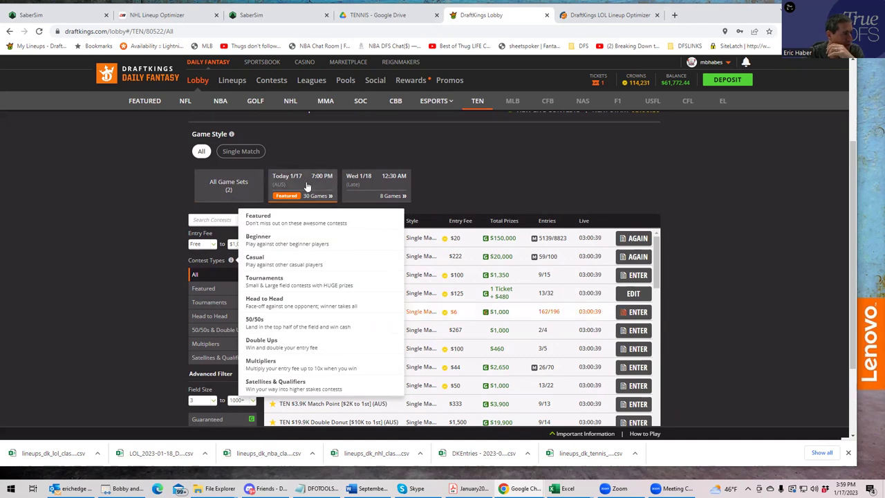
Step: Edit the King of the Baseline Qualifier #2 entry, clear all six players, and bring up TENDK_Proj
{"action": "left_click", "coordinate": [634, 295]}
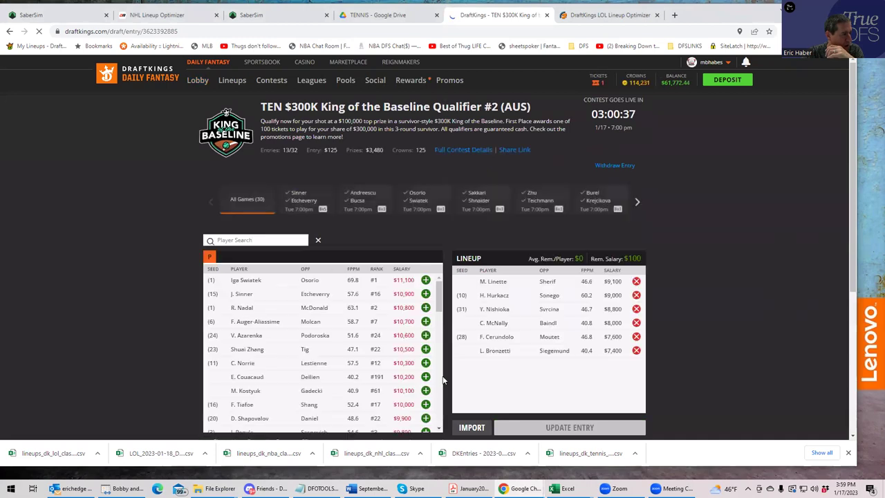
{"action": "left_click", "coordinate": [467, 401]}
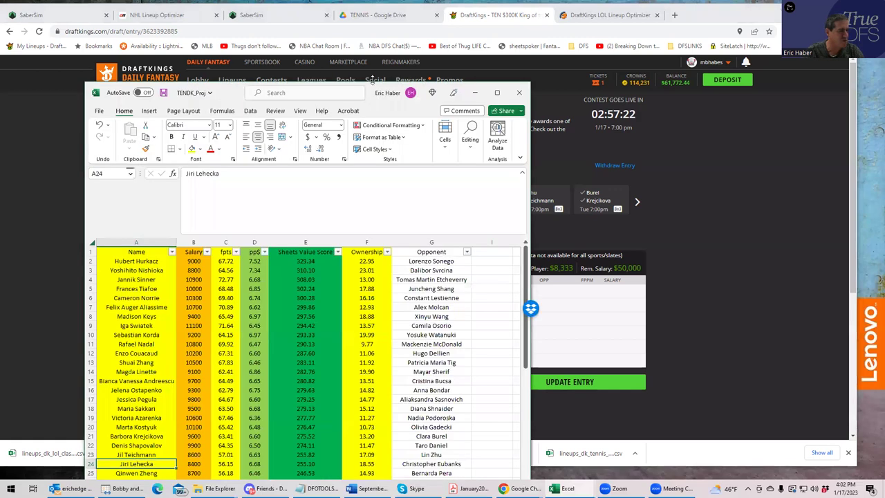
{"action": "left_click", "coordinate": [561, 489]}
Step: Maximize the TENDK_Proj workbook window to fill the screen
{"action": "left_click", "coordinate": [496, 94]}
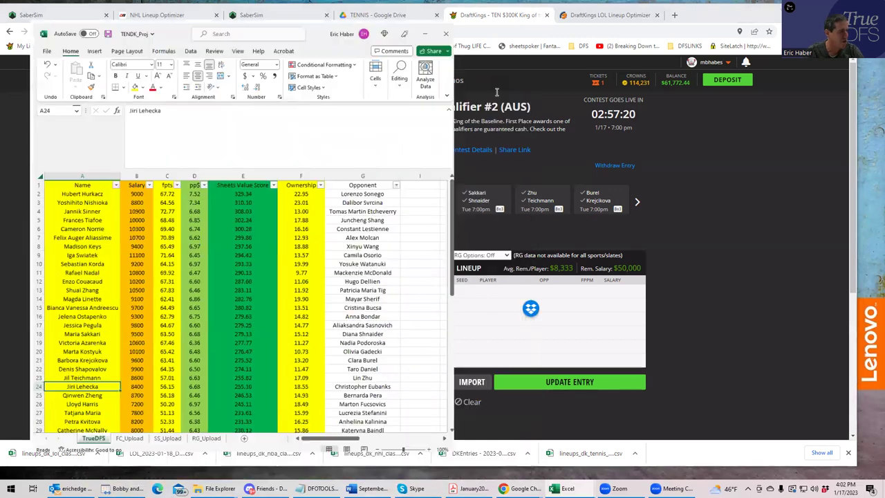
{"action": "key", "text": "super+Up"}
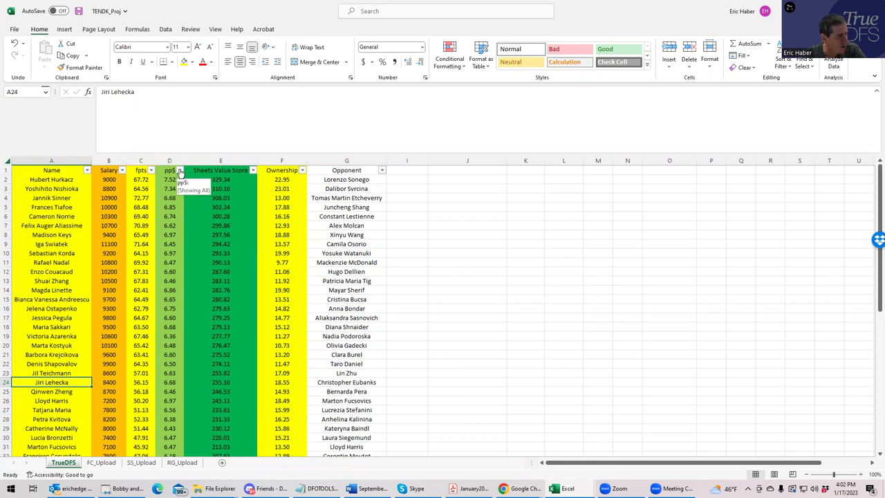
Step: Sort the TrueDFS sheet by Sheets Value Score descending and check ownership in F2 and F3
{"action": "left_click", "coordinate": [253, 170]}
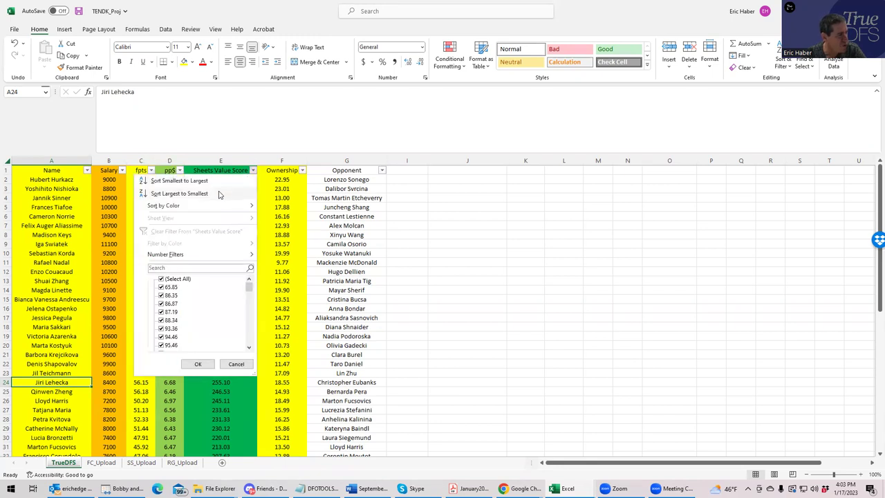
{"action": "left_click", "coordinate": [219, 194]}
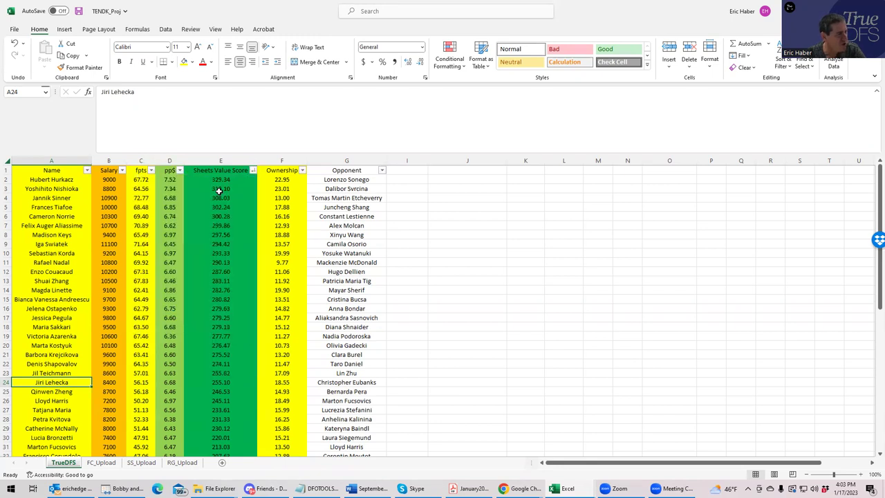
{"action": "left_click", "coordinate": [282, 190]}
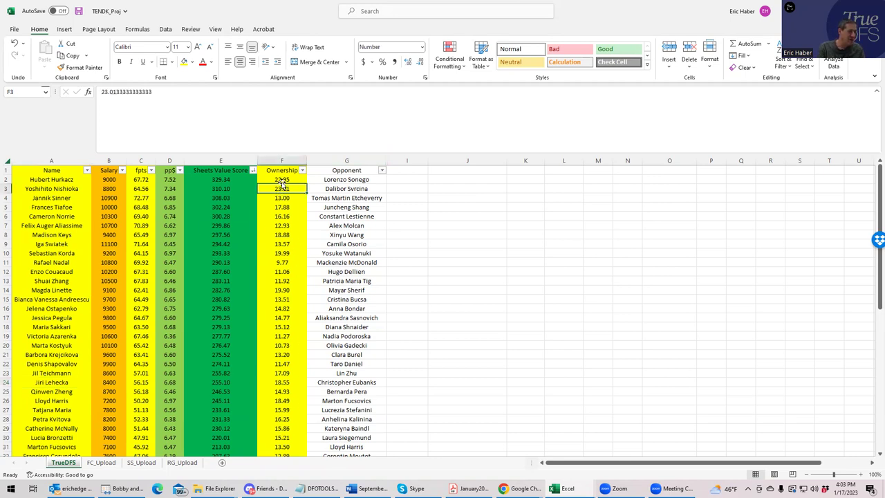
{"action": "left_click", "coordinate": [281, 182]}
{"action": "left_click", "coordinate": [279, 189]}
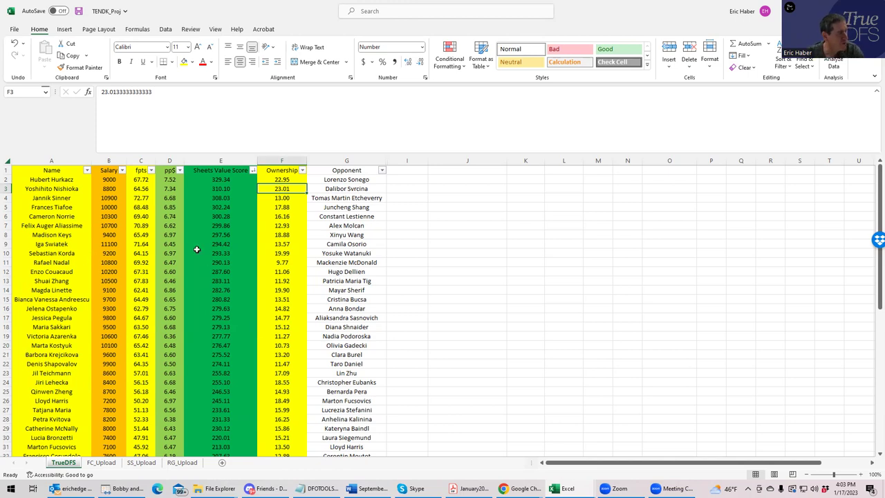
Step: Sort players by pp$ highest first and compare the salaries in B2 and B3
{"action": "left_click", "coordinate": [179, 170]}
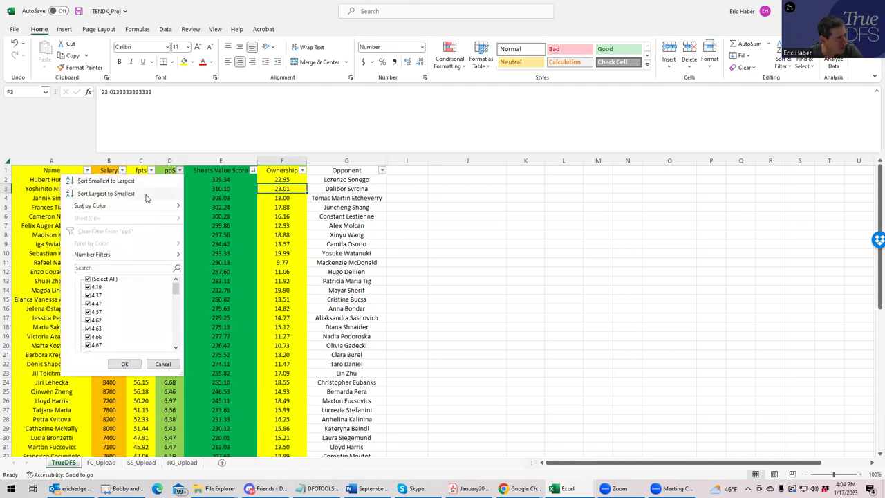
{"action": "left_click", "coordinate": [145, 195]}
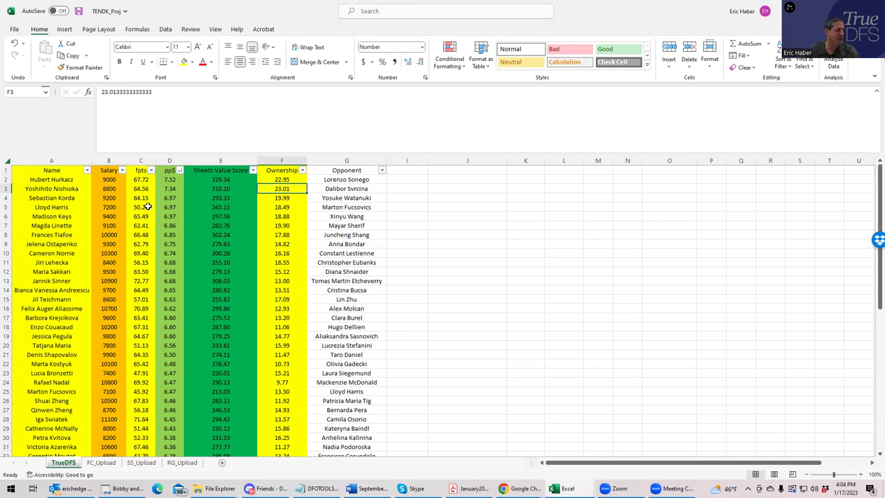
{"action": "left_click", "coordinate": [112, 181]}
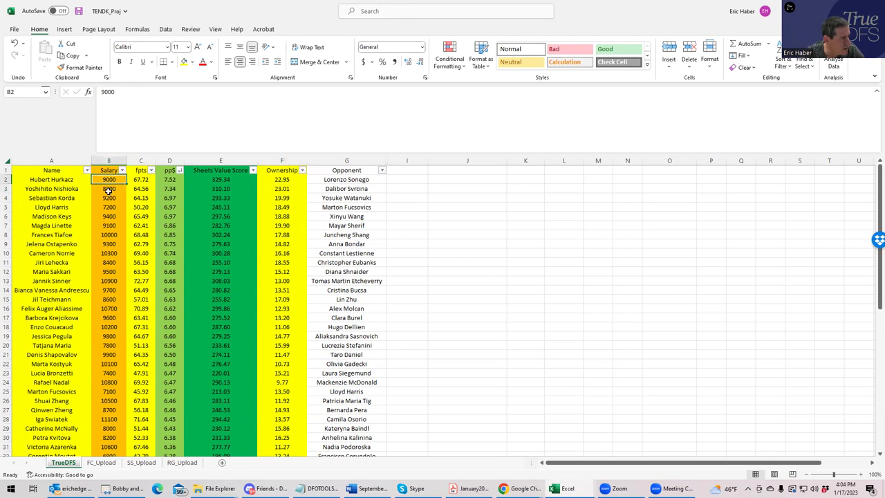
{"action": "left_click", "coordinate": [108, 189]}
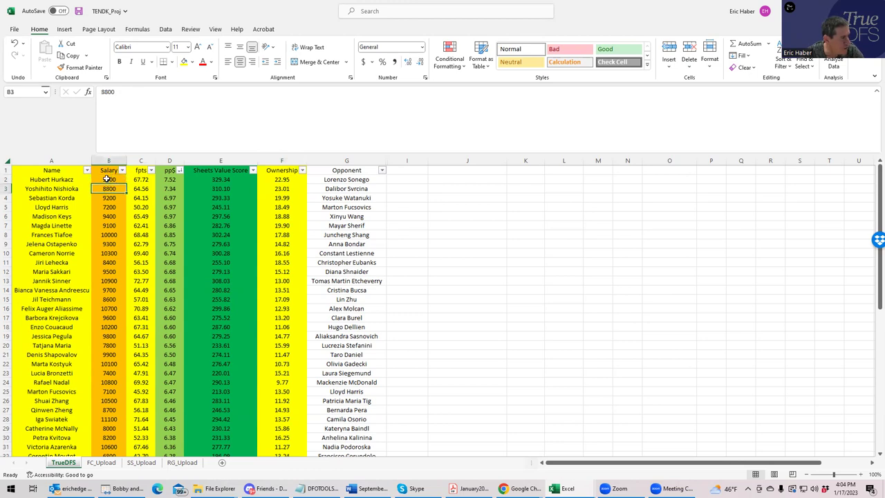
{"action": "left_click", "coordinate": [107, 179]}
{"action": "left_click", "coordinate": [104, 189]}
{"action": "left_click", "coordinate": [105, 182]}
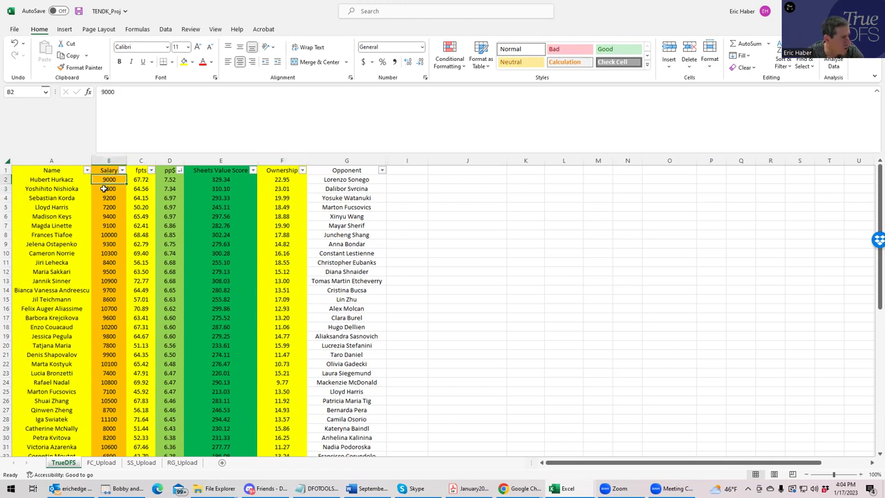
{"action": "left_click", "coordinate": [104, 189]}
{"action": "left_click", "coordinate": [107, 180]}
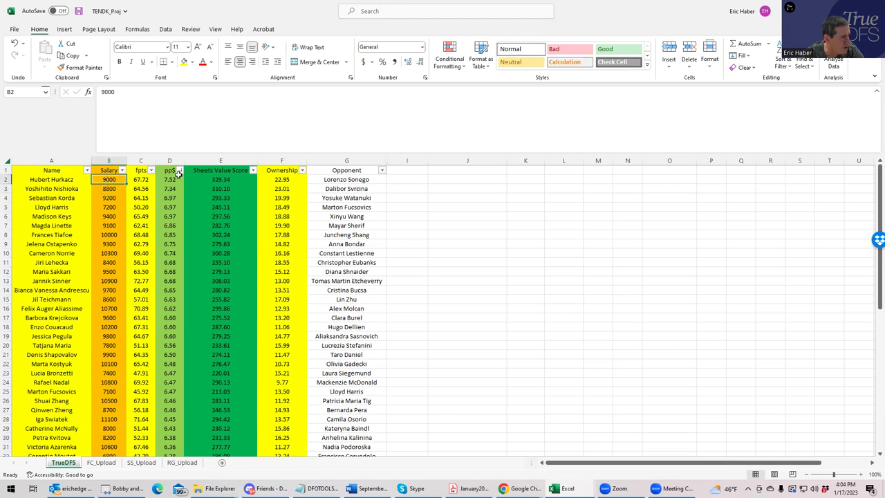
Step: Re-sort by Sheets Value Score highest first and return to the DraftKings lineup page
{"action": "left_click", "coordinate": [253, 170]}
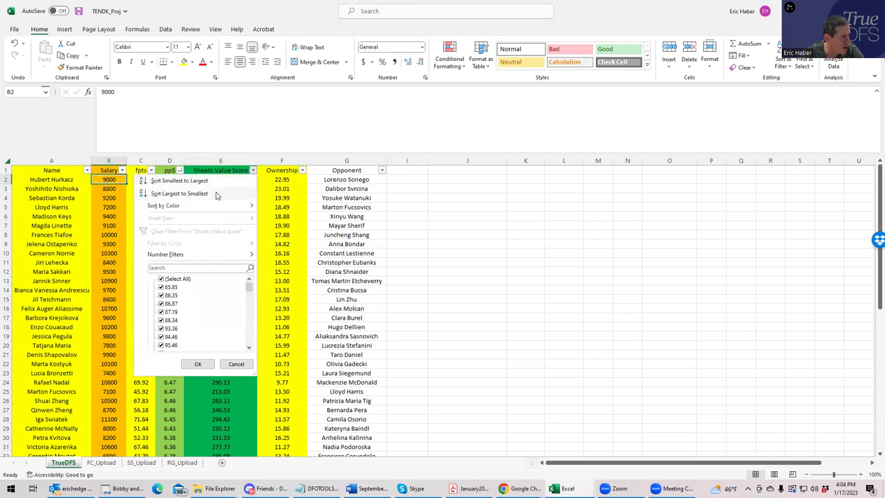
{"action": "left_click", "coordinate": [179, 194]}
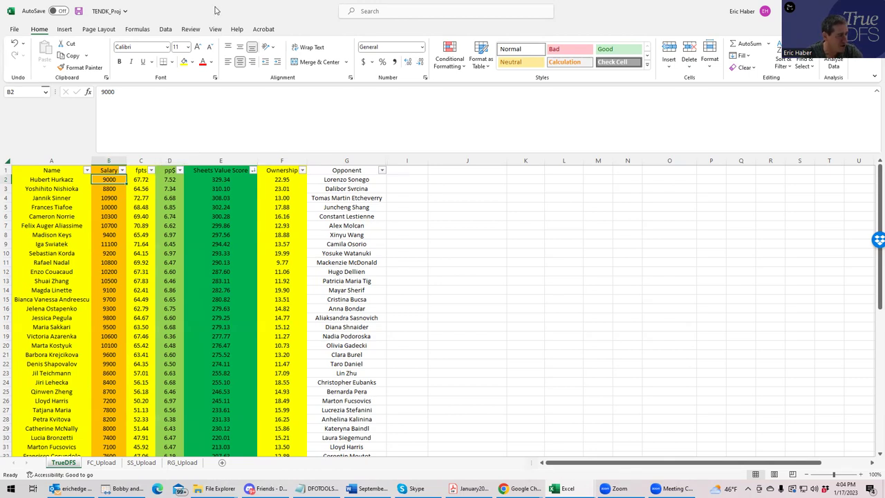
{"action": "key", "text": "alt+Tab"}
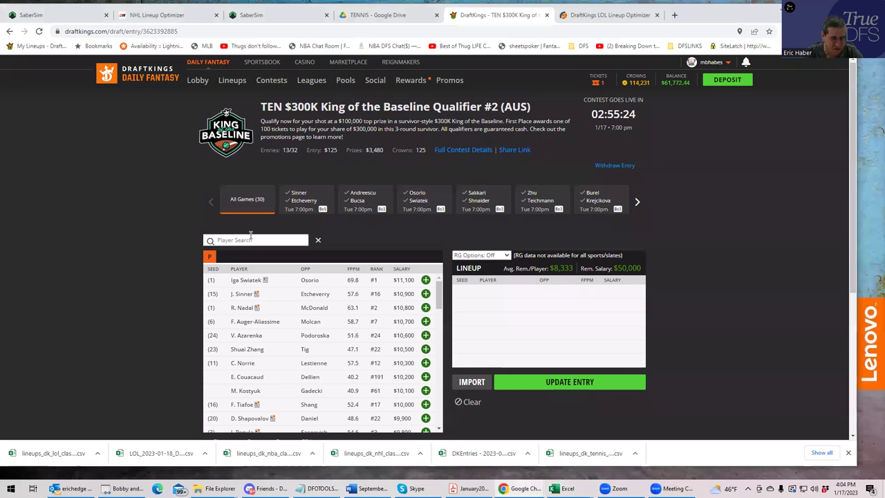
Step: Add H. Hurkacz ($9,000) and Y. Nishioka ($8,800) to the lineup via player search
{"action": "left_click", "coordinate": [250, 237]}
{"action": "type", "text": "HUR"}
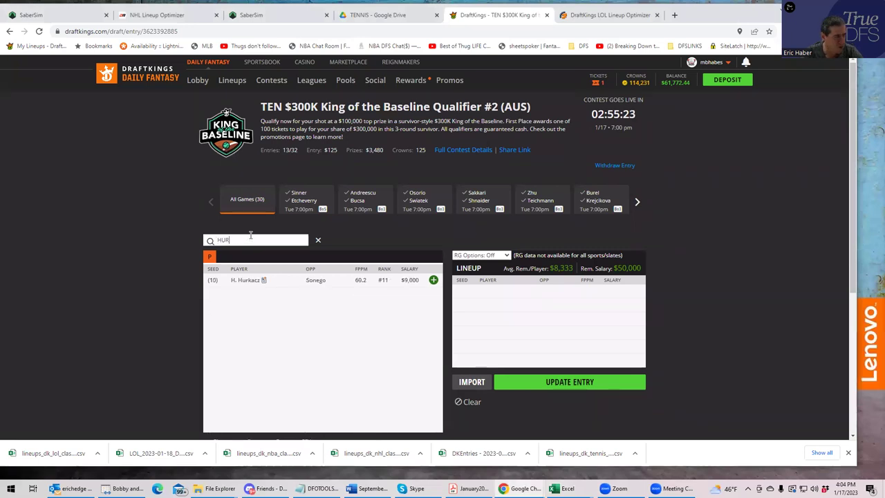
{"action": "left_click", "coordinate": [433, 280]}
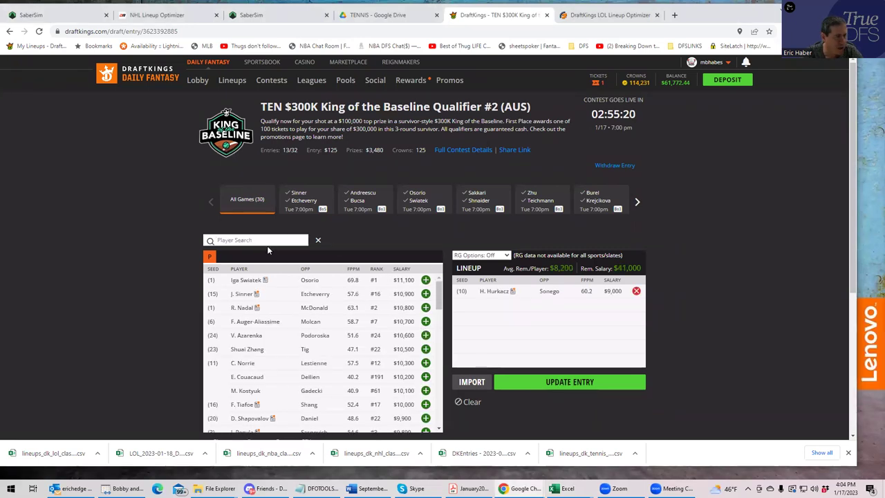
{"action": "left_click", "coordinate": [270, 240]}
{"action": "type", "text": "NI"}
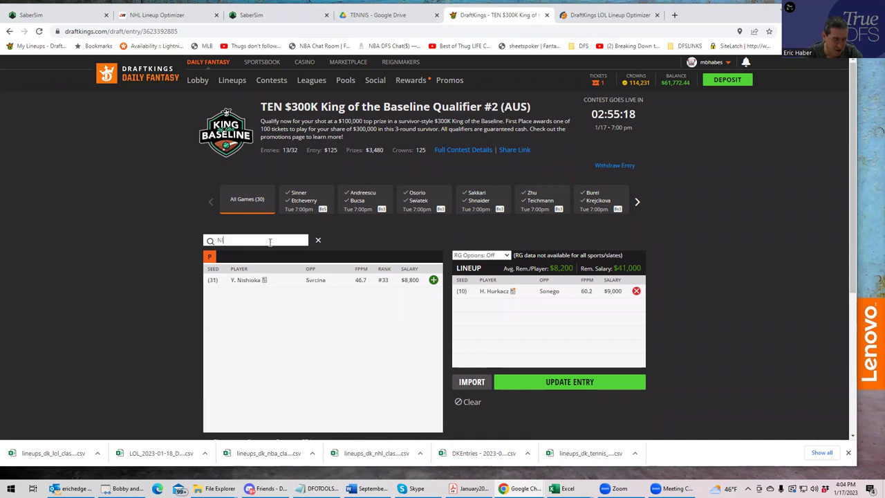
{"action": "type", "text": "SH"}
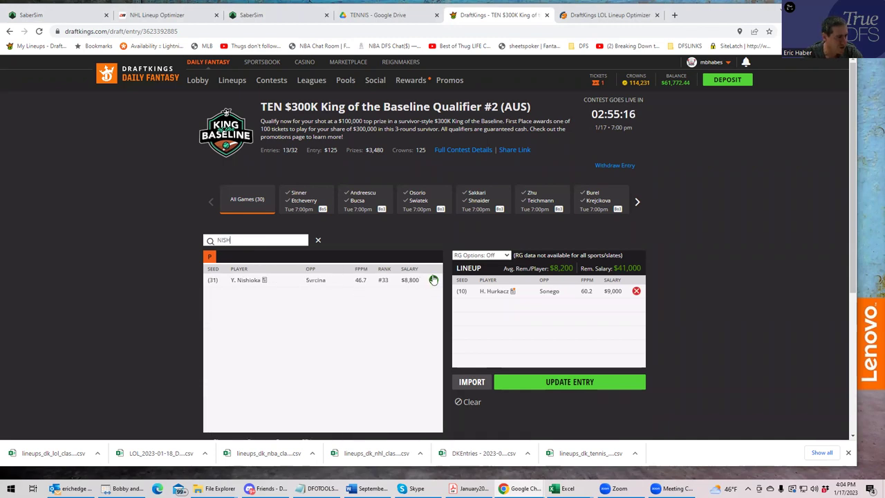
{"action": "left_click", "coordinate": [434, 280]}
{"action": "key", "text": "alt+Tab"}
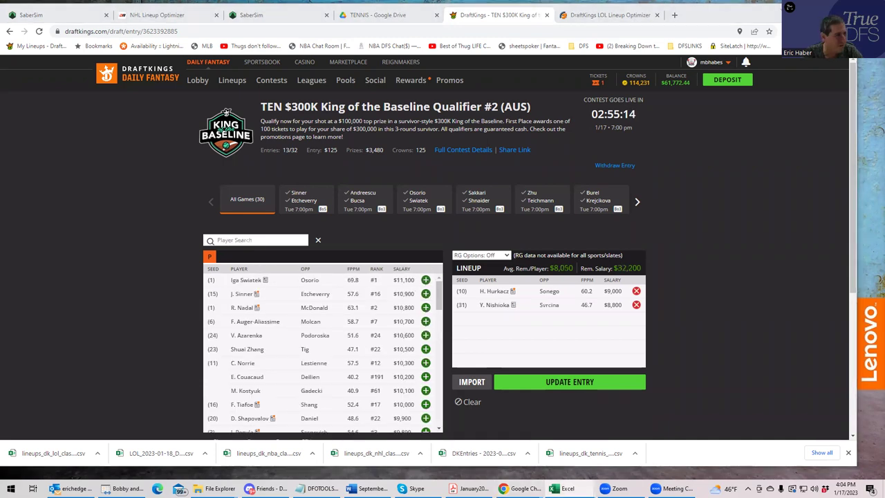
Step: Maximize the sheet, check Nishioka's ownership, and compare Keys' 9400 and Korda's 9200 salaries
{"action": "double_click", "coordinate": [369, 41]}
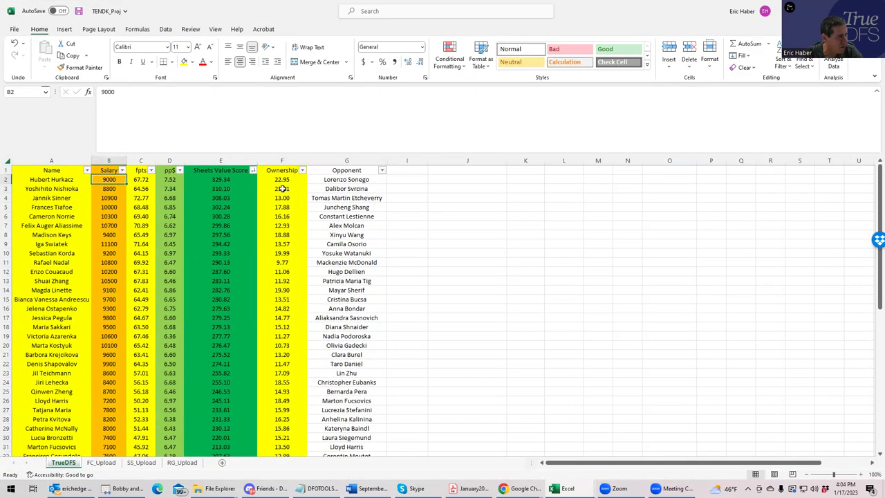
{"action": "left_click", "coordinate": [281, 188]}
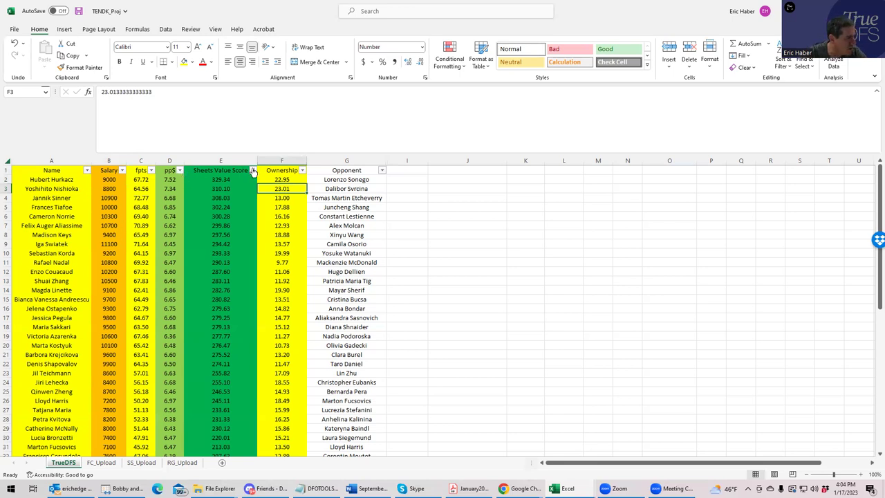
{"action": "left_click", "coordinate": [114, 235]}
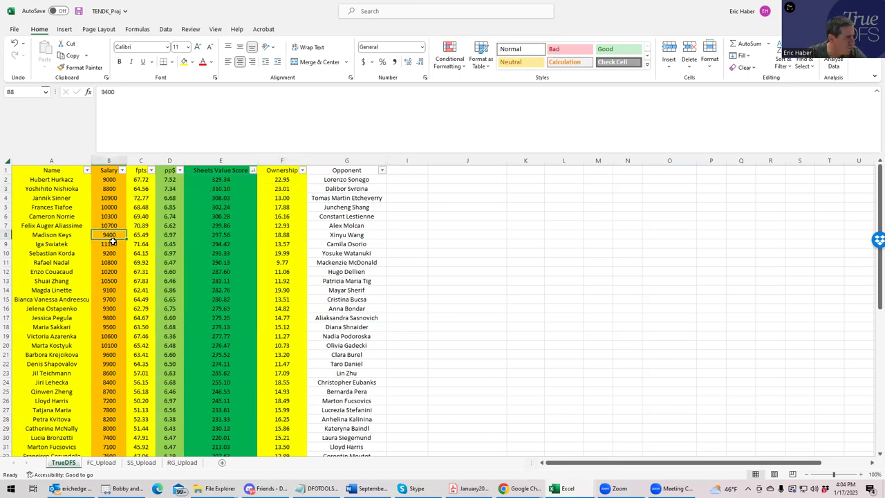
{"action": "left_click", "coordinate": [109, 253]}
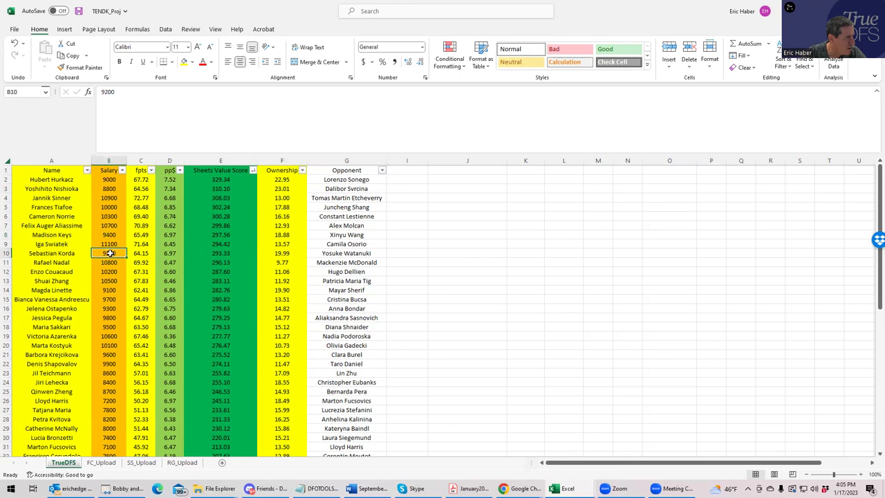
{"action": "left_click", "coordinate": [110, 236]}
{"action": "left_click", "coordinate": [109, 253]}
{"action": "left_click", "coordinate": [109, 233]}
{"action": "left_click", "coordinate": [110, 253]}
Step: Search 'korda' and add S. Korda at $9,200, leaving $23,000 remaining salary
{"action": "key", "text": "alt+Tab"}
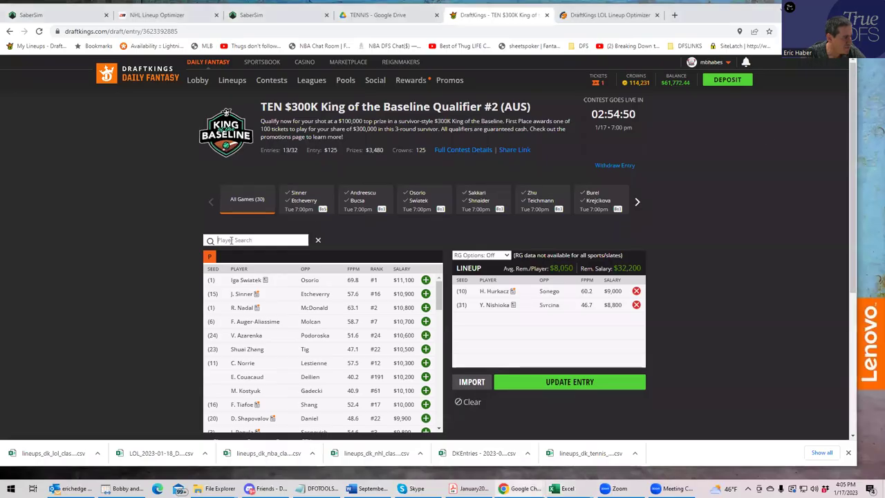
{"action": "type", "text": "ko"}
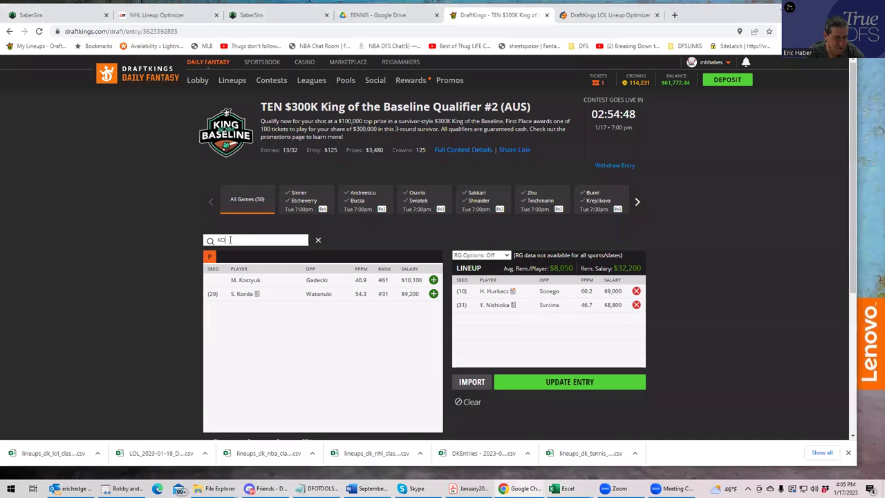
{"action": "key", "text": "BackSpace"}
{"action": "type", "text": "o"}
{"action": "key", "text": "BackSpace"}
{"action": "type", "text": "o"}
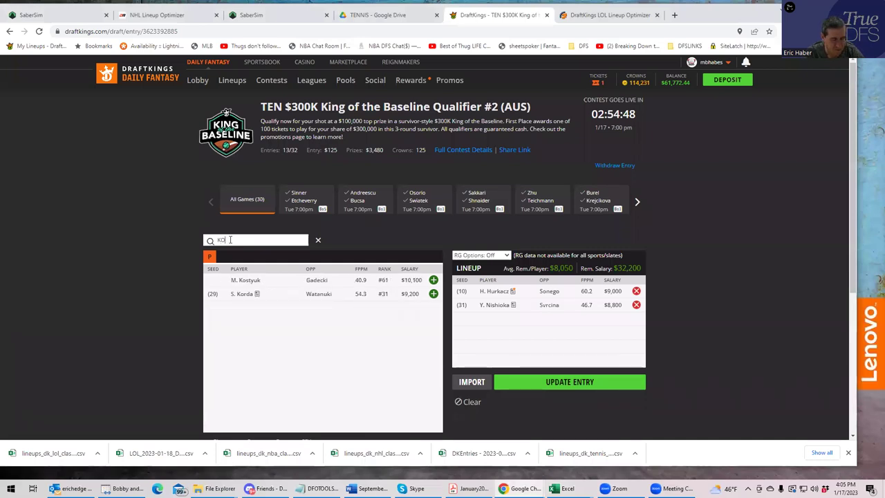
{"action": "type", "text": "rda"}
{"action": "left_click", "coordinate": [432, 280]}
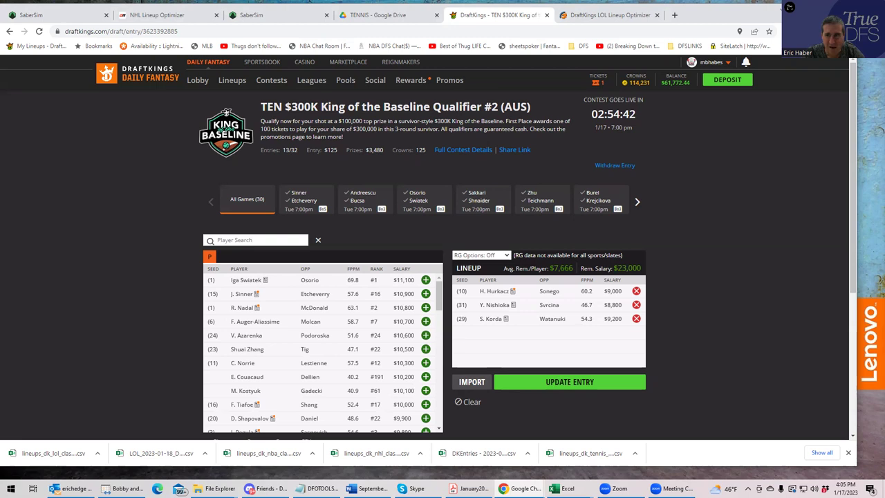
Step: Check salaries of Tatjana Maria (7800), Jil Teichmann (8600) and Barbora Krejcikova (9600)
{"action": "key", "text": "alt+Tab"}
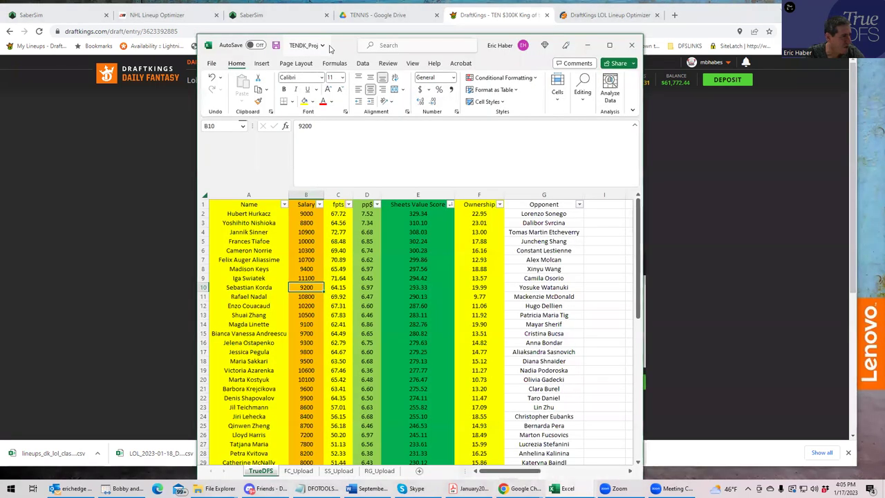
{"action": "left_click_drag", "start_coordinate": [325, 45], "coordinate": [228, 15]}
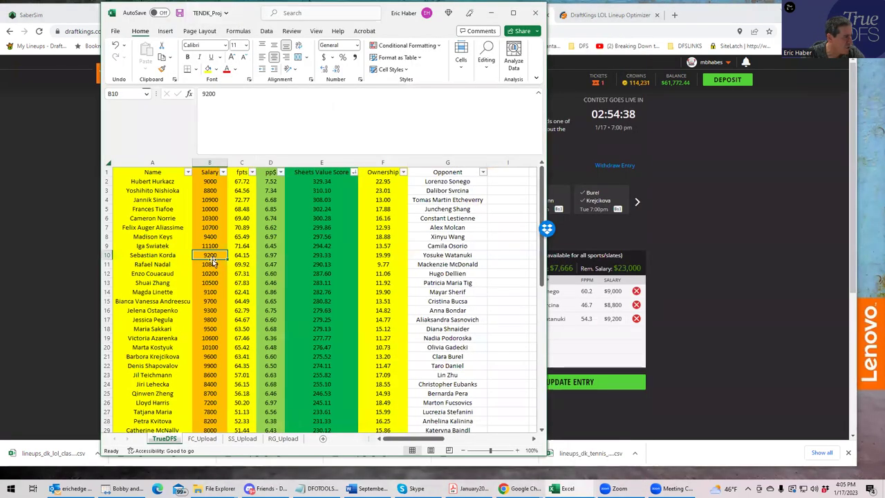
{"action": "key", "text": "Down"}
{"action": "key", "text": "Down"}
{"action": "key", "text": "Down"}
{"action": "key", "text": "Down"}
{"action": "key", "text": "Down"}
{"action": "key", "text": "Down"}
{"action": "key", "text": "Down"}
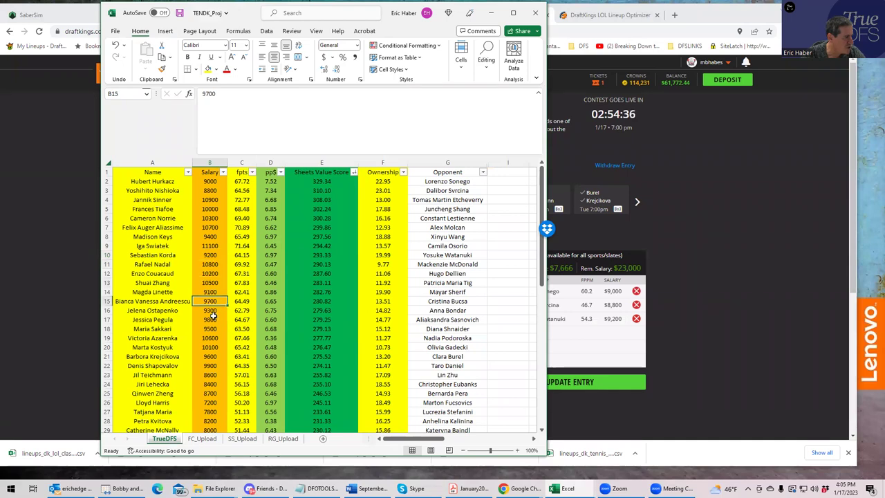
{"action": "left_click", "coordinate": [211, 408]}
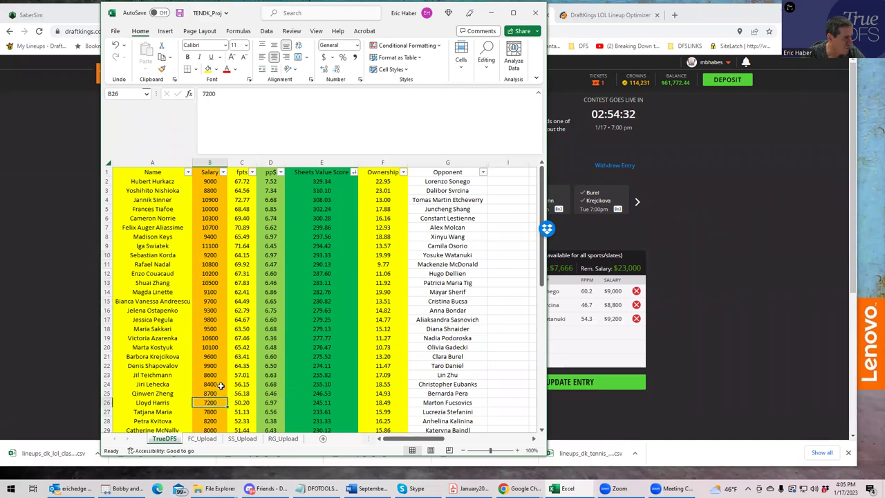
{"action": "left_click", "coordinate": [211, 376]}
{"action": "key", "text": "Up"}
{"action": "key", "text": "Up"}
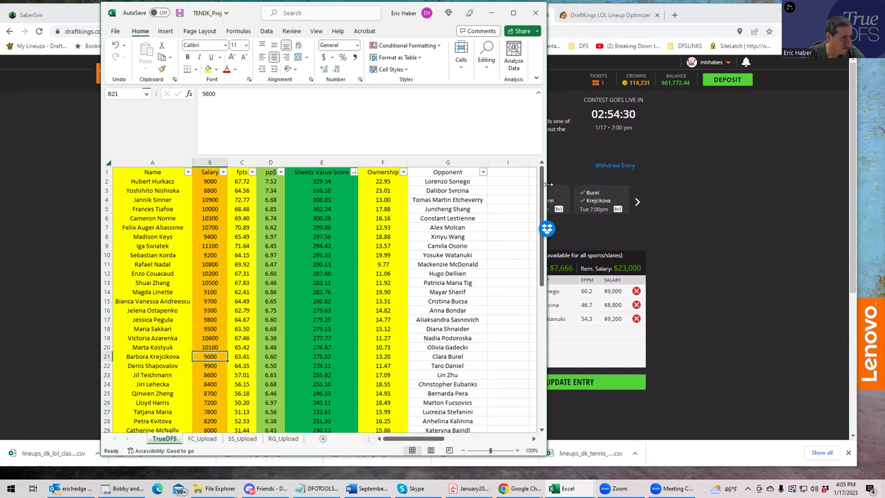
Step: Sort by ppS highest first and check Bronzetti 7400, Fucsovics 7100 and Harris 7200 salaries
{"action": "left_click", "coordinate": [280, 172]}
{"action": "left_click", "coordinate": [250, 200]}
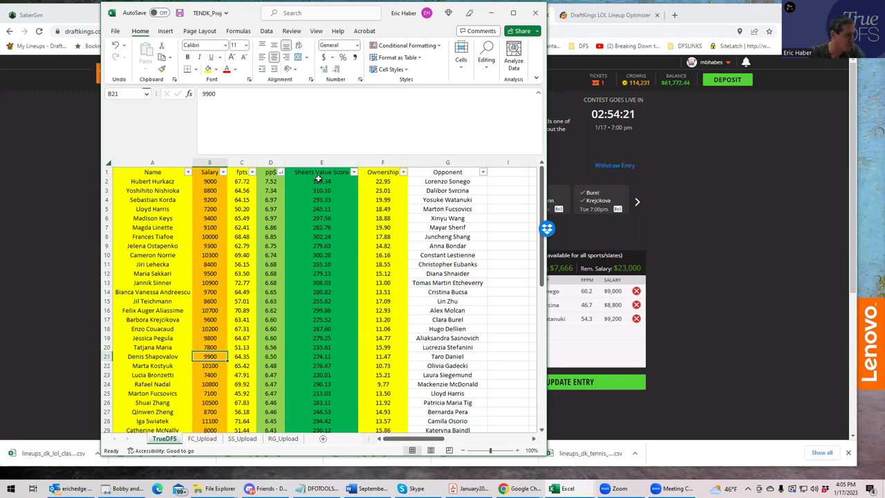
{"action": "left_click", "coordinate": [160, 192]}
{"action": "left_click", "coordinate": [169, 209]}
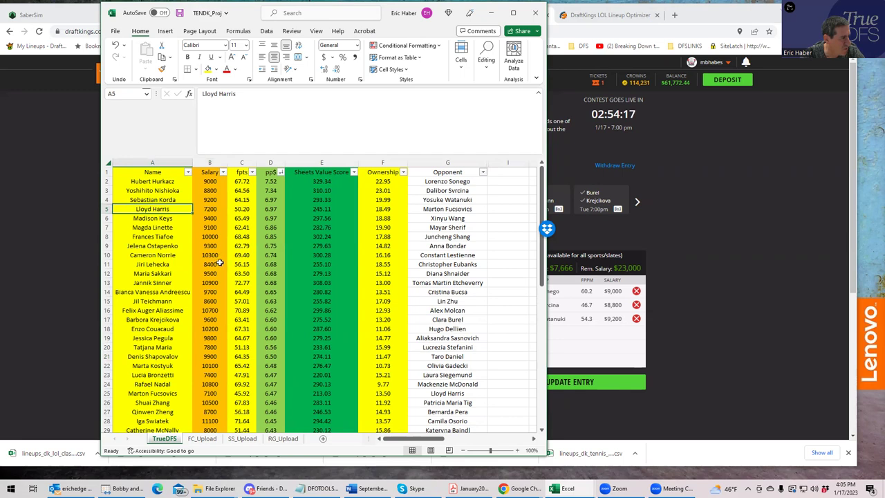
{"action": "left_click", "coordinate": [206, 377]}
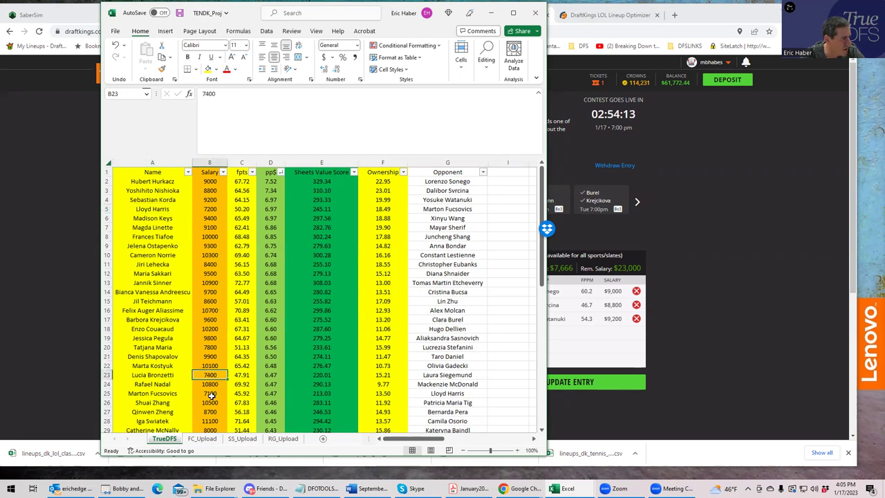
{"action": "scroll", "coordinate": [211, 381], "scroll_direction": "down", "scroll_amount": 4}
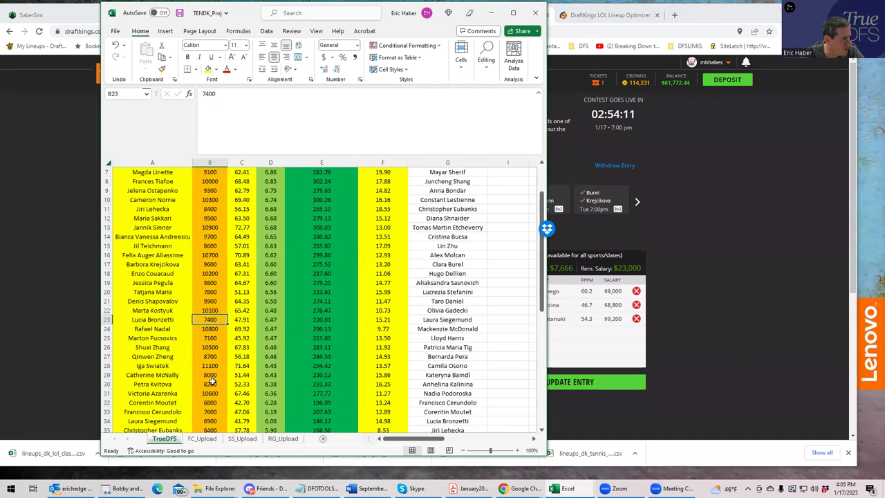
{"action": "scroll", "coordinate": [211, 380], "scroll_direction": "down", "scroll_amount": 1}
{"action": "scroll", "coordinate": [216, 368], "scroll_direction": "up", "scroll_amount": 4}
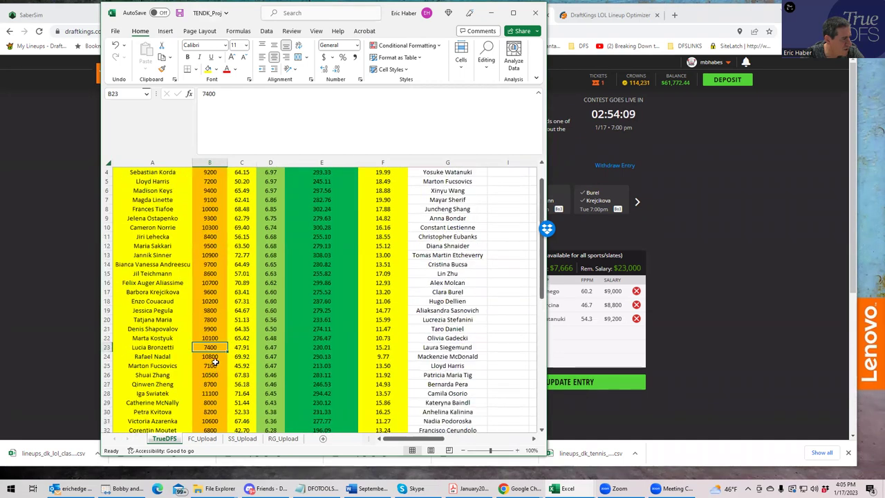
{"action": "left_click", "coordinate": [213, 364]}
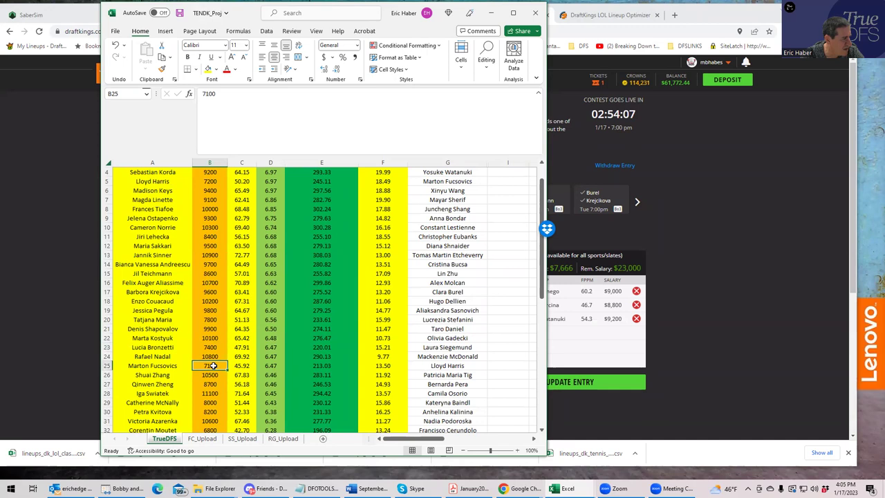
{"action": "left_click", "coordinate": [209, 181]}
{"action": "scroll", "coordinate": [211, 196], "scroll_direction": "up", "scroll_amount": 1}
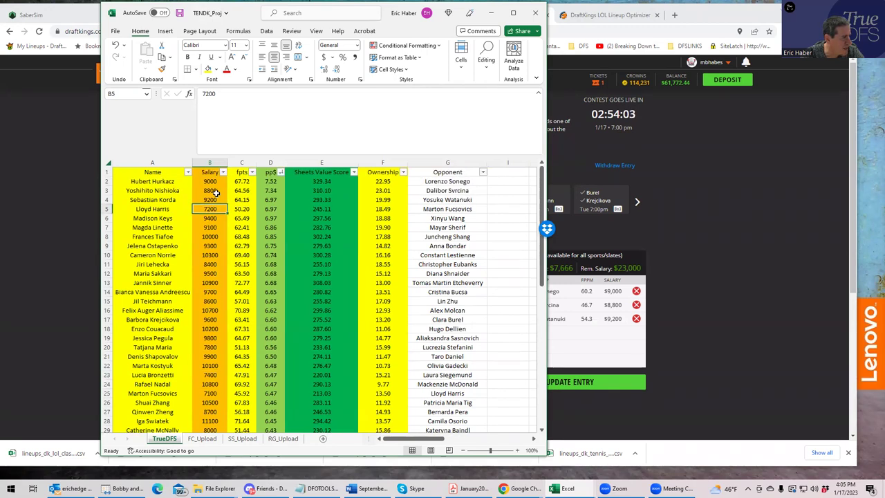
Step: Re-sort by Sheets Value Score, check Harris, Maria, Fucsovics and Cerundolo salaries, then minimize Excel
{"action": "left_click", "coordinate": [353, 171]}
{"action": "left_click", "coordinate": [292, 194]}
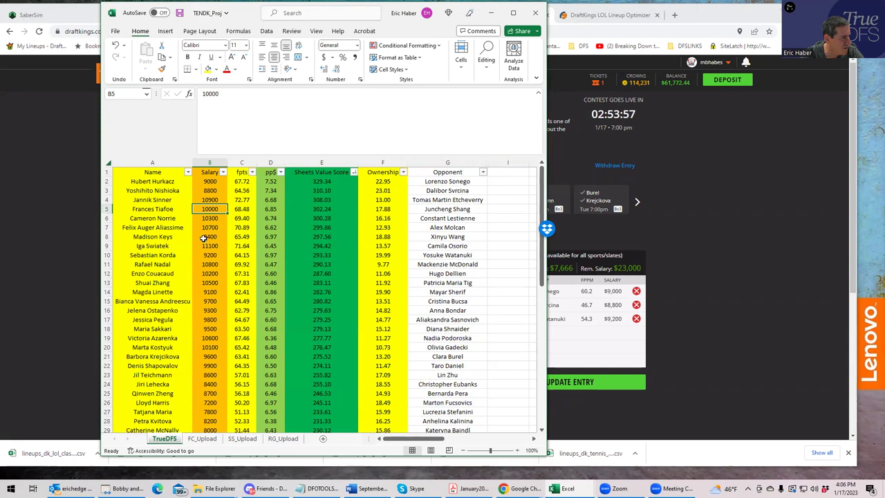
{"action": "left_click", "coordinate": [209, 402]}
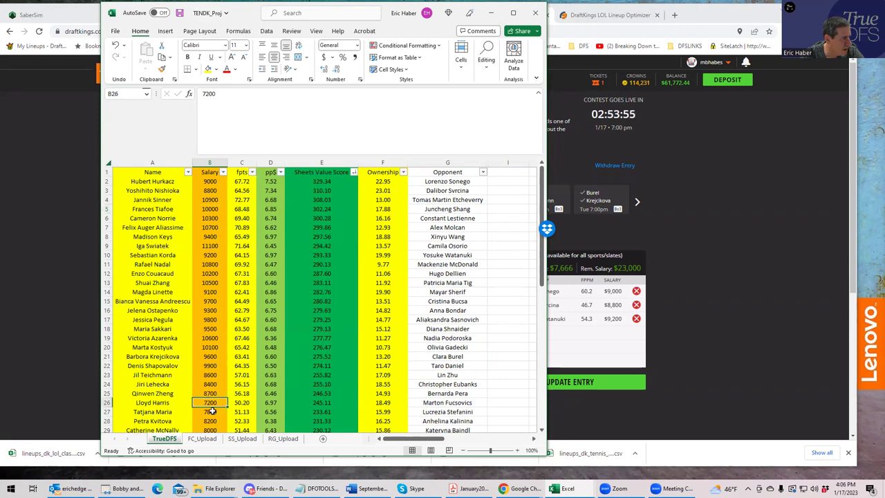
{"action": "left_click", "coordinate": [211, 412]}
{"action": "scroll", "coordinate": [216, 408], "scroll_direction": "down", "scroll_amount": 2}
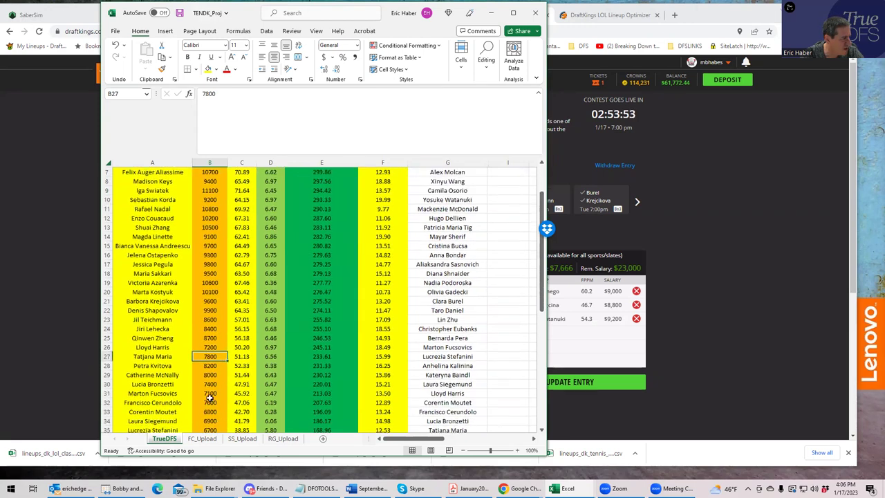
{"action": "left_click", "coordinate": [210, 393]}
{"action": "left_click", "coordinate": [211, 402]}
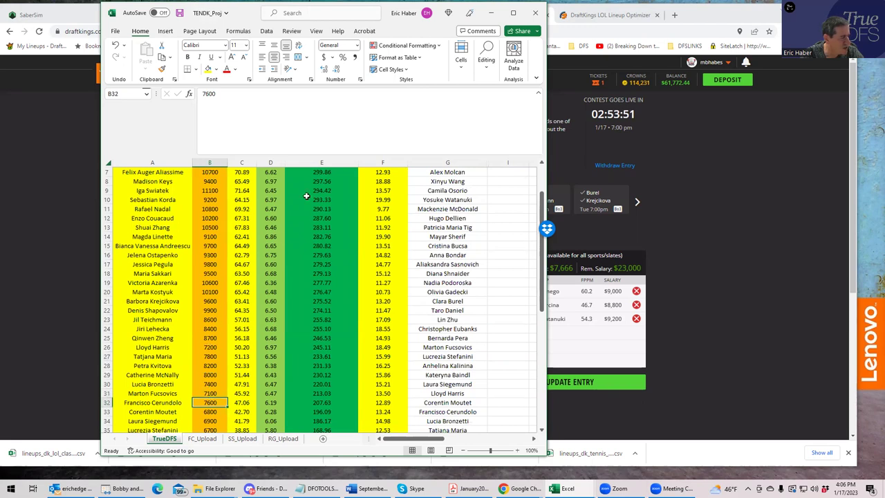
{"action": "left_click", "coordinate": [492, 12]}
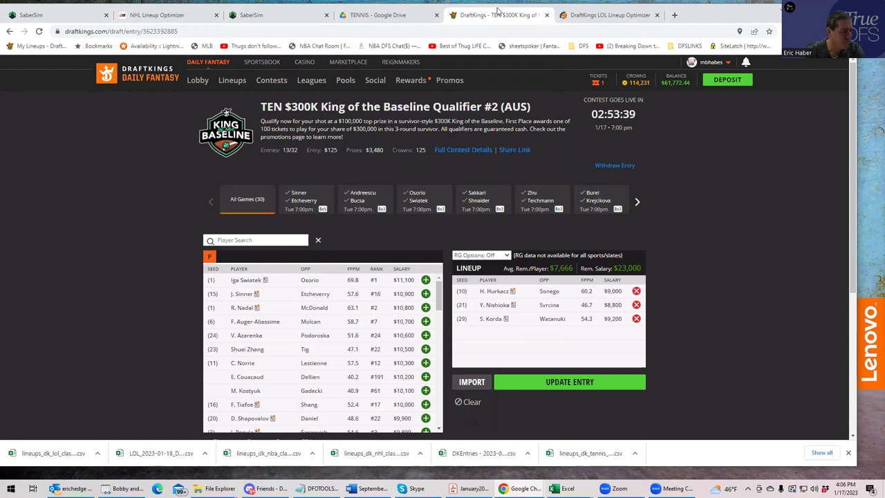
Step: Remove Korda, Nishioka and Hurkacz from the lineup, restoring $50,000 remaining salary
{"action": "left_click", "coordinate": [636, 319]}
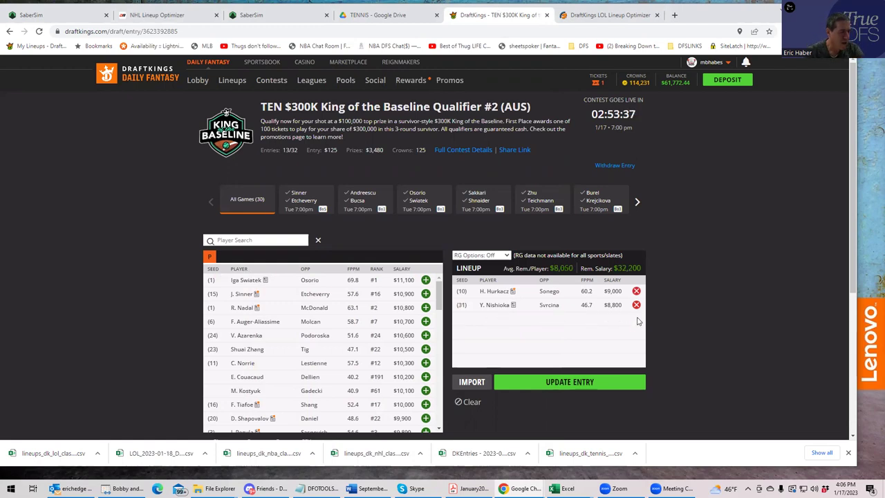
{"action": "left_click", "coordinate": [636, 305]}
{"action": "left_click", "coordinate": [636, 291]}
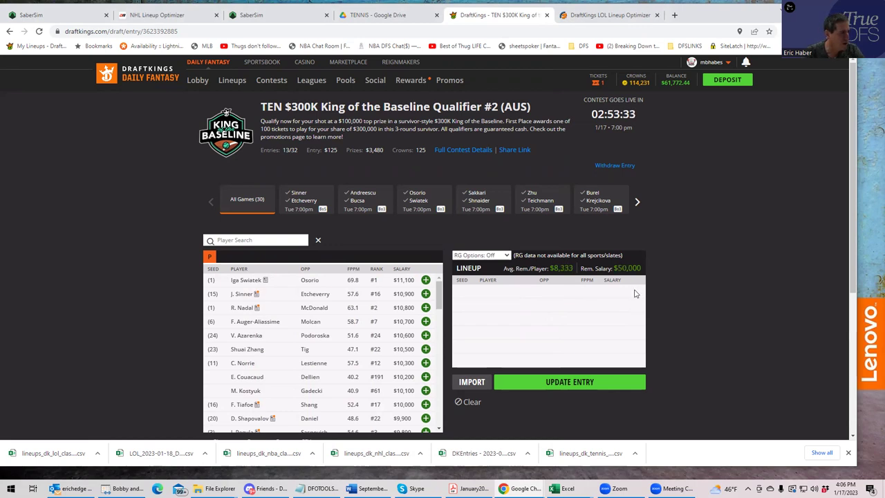
Step: In SaberSim, switch the sport to TEN tennis projections
{"action": "left_click", "coordinate": [62, 19]}
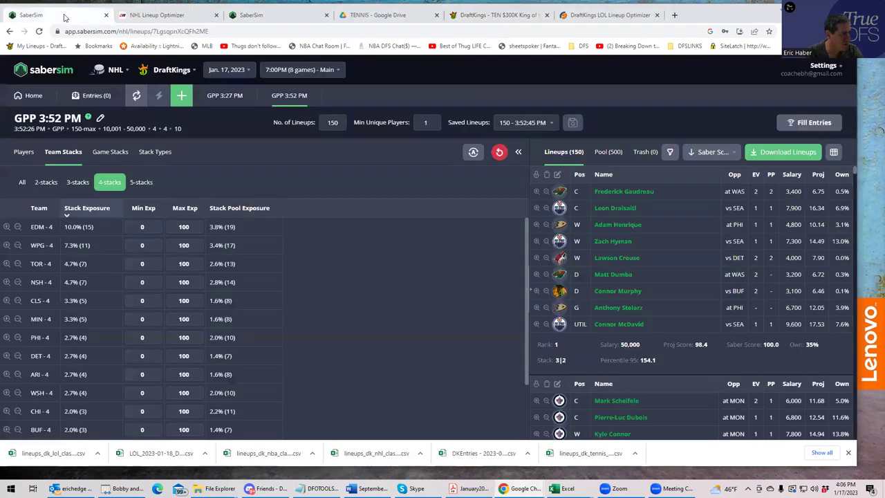
{"action": "left_click", "coordinate": [111, 71]}
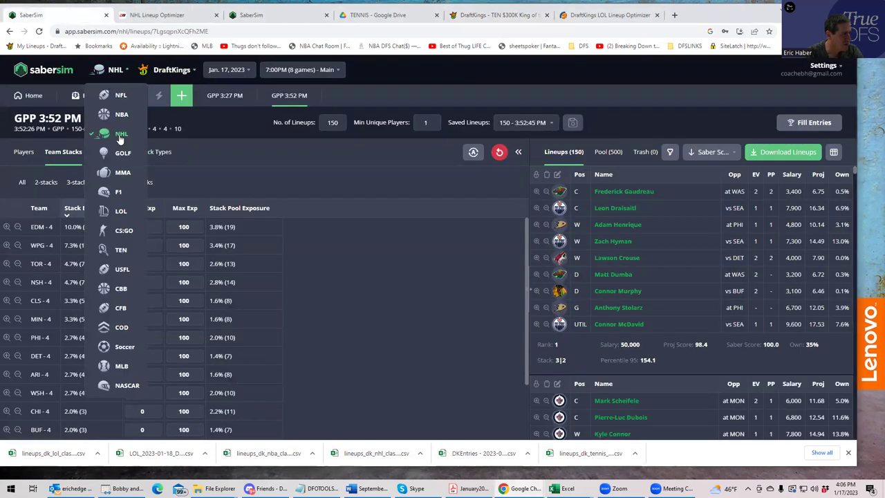
{"action": "left_click", "coordinate": [121, 251]}
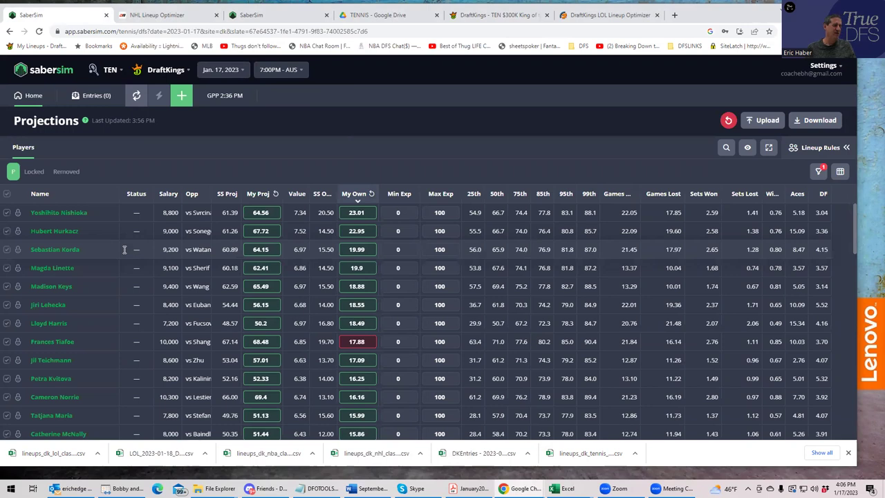
Step: Upload TENDK_Sim from the KrugTEN folder as custom projections, excluding unlisted players, and save
{"action": "left_click", "coordinate": [754, 122]}
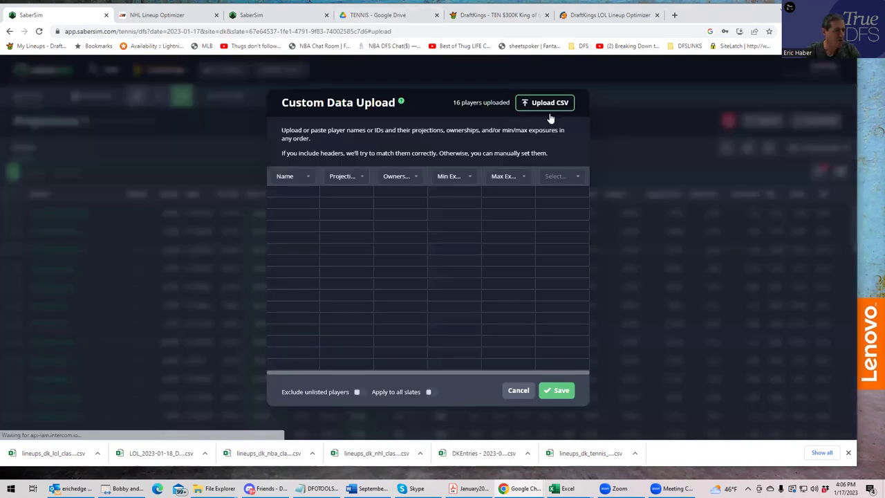
{"action": "left_click", "coordinate": [544, 105]}
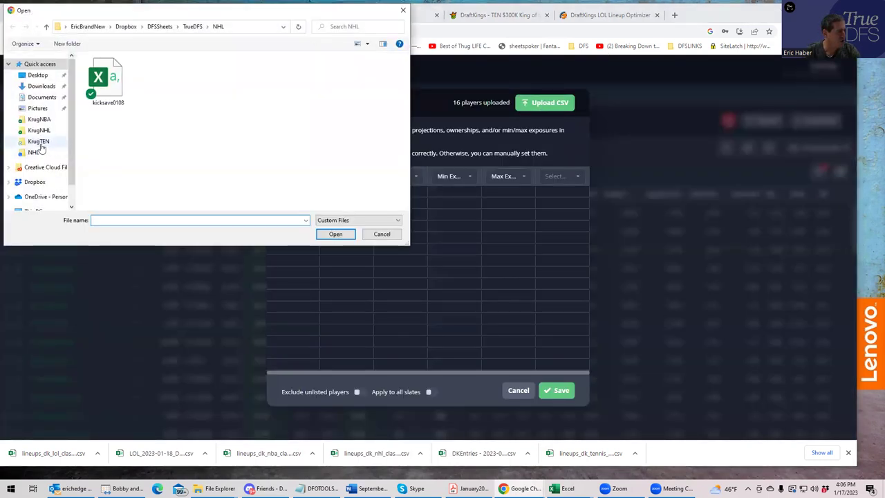
{"action": "left_click", "coordinate": [39, 142]}
{"action": "left_click", "coordinate": [111, 70]}
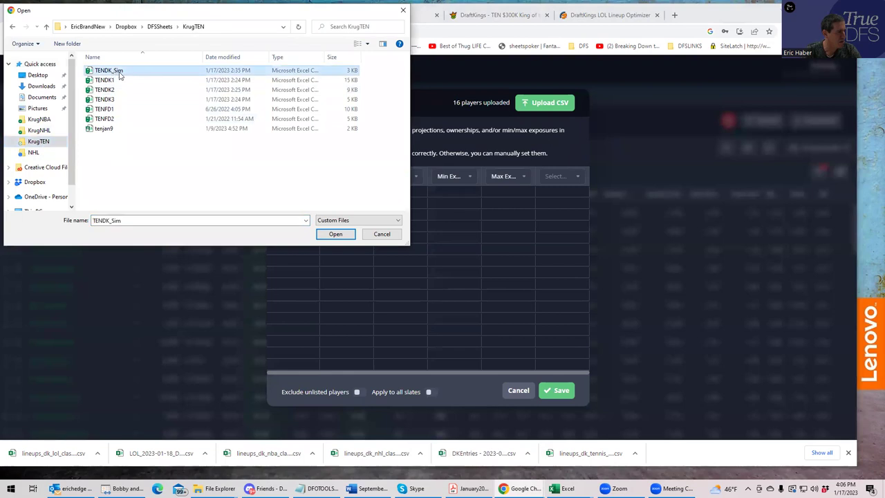
{"action": "left_click", "coordinate": [335, 235]}
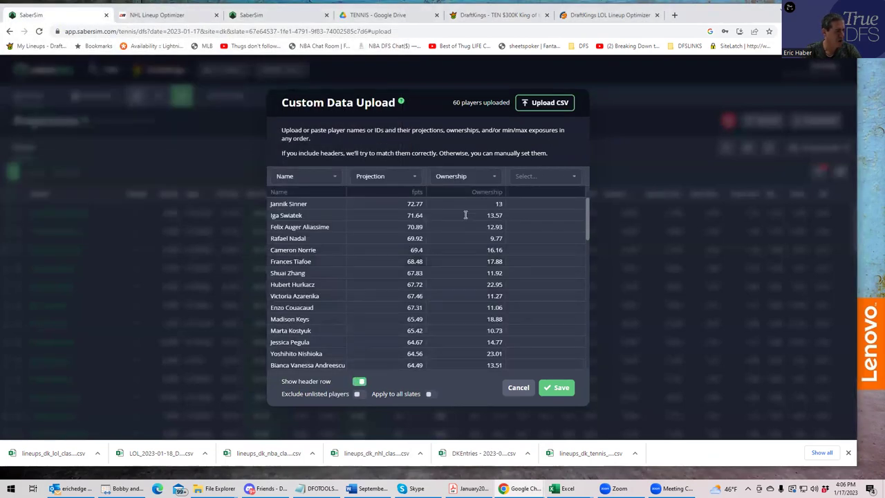
{"action": "left_click", "coordinate": [358, 393]}
{"action": "left_click", "coordinate": [557, 388]}
{"action": "left_click", "coordinate": [182, 95]}
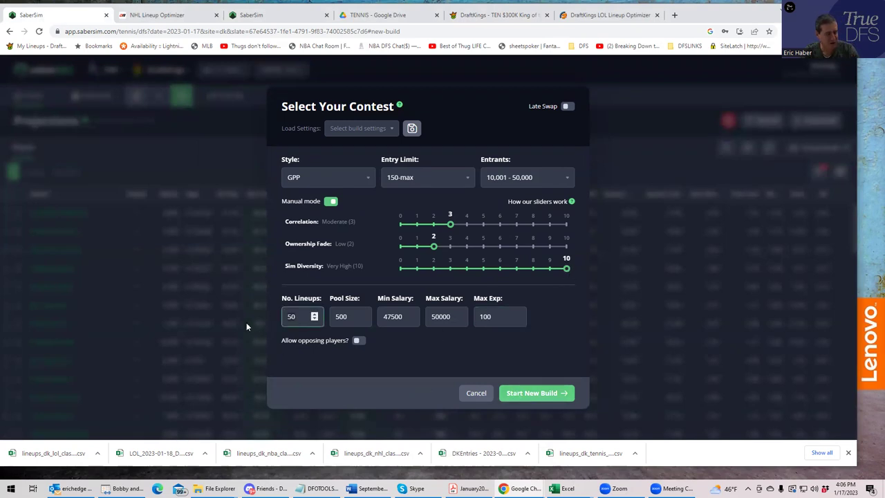
Step: Build 150 GPP tennis lineups and scroll through the top-ranked lineups
{"action": "type", "text": "150"}
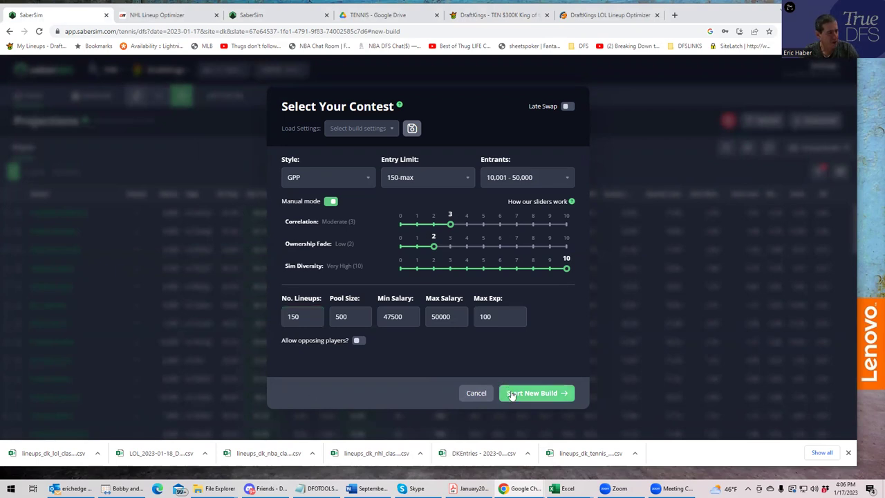
{"action": "left_click", "coordinate": [503, 394]}
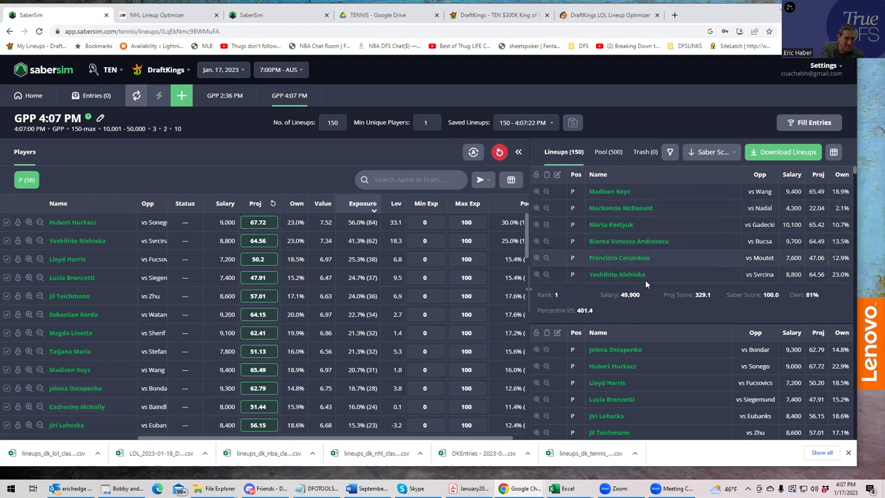
{"action": "scroll", "coordinate": [639, 357], "scroll_direction": "down", "scroll_amount": 2}
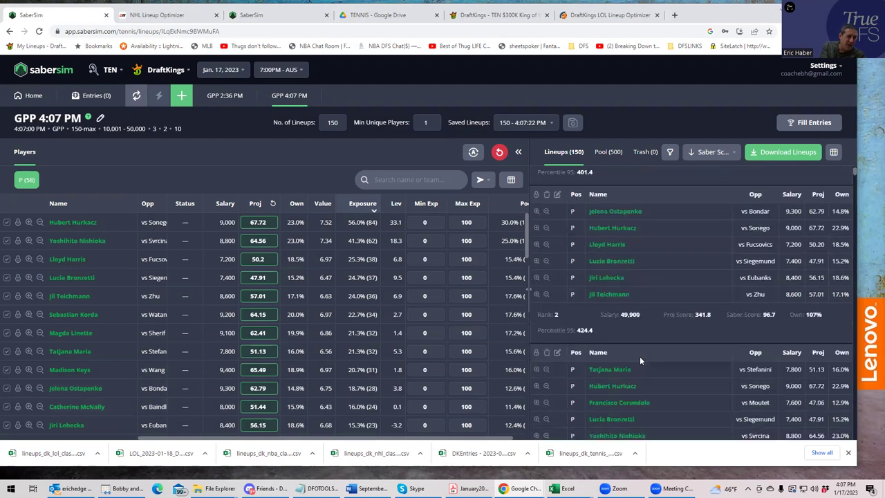
Step: Scroll through the player exposures, then bring the TENDK2 workbook to the front
{"action": "scroll", "coordinate": [639, 356], "scroll_direction": "down", "scroll_amount": 2}
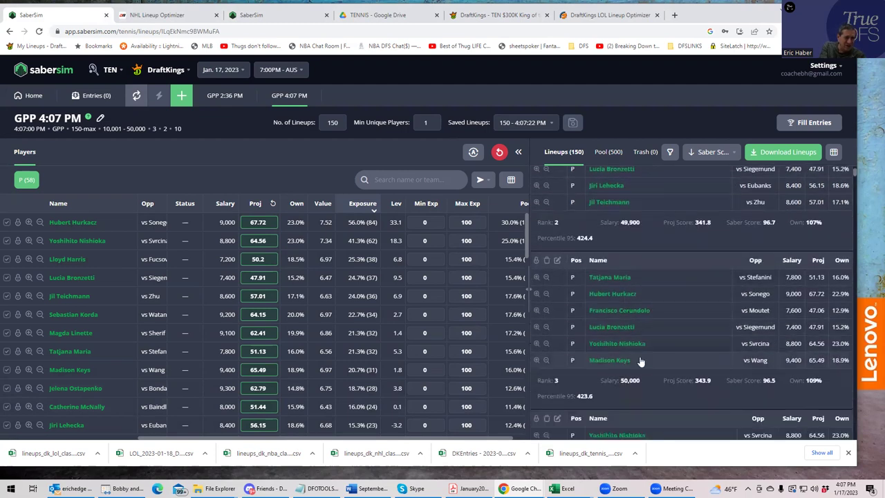
{"action": "scroll", "coordinate": [639, 361], "scroll_direction": "down", "scroll_amount": 3}
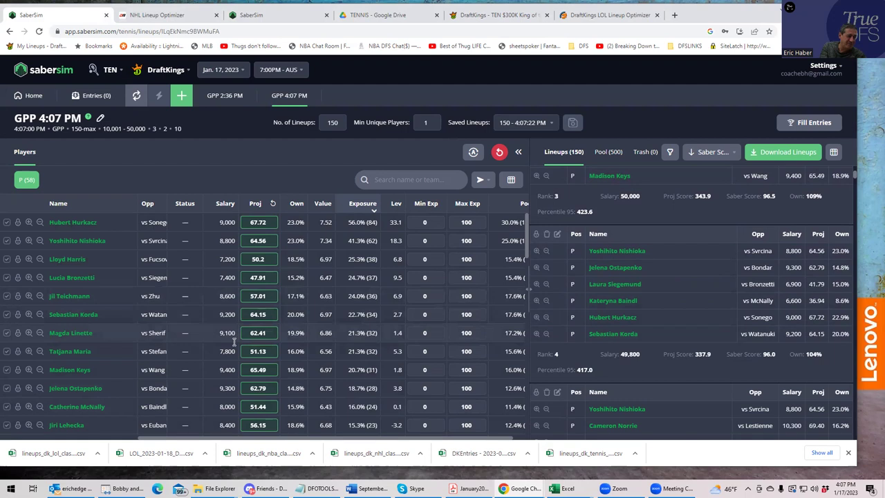
{"action": "scroll", "coordinate": [233, 340], "scroll_direction": "down", "scroll_amount": 5}
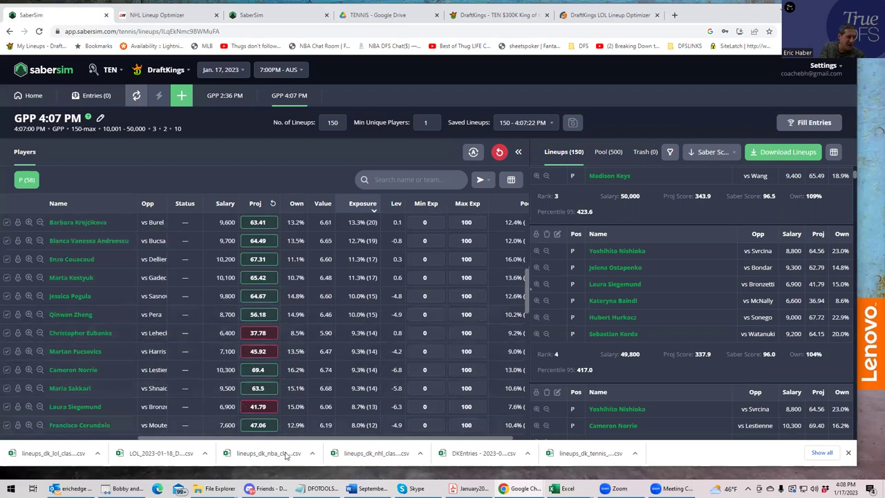
{"action": "mouse_move", "coordinate": [557, 489]}
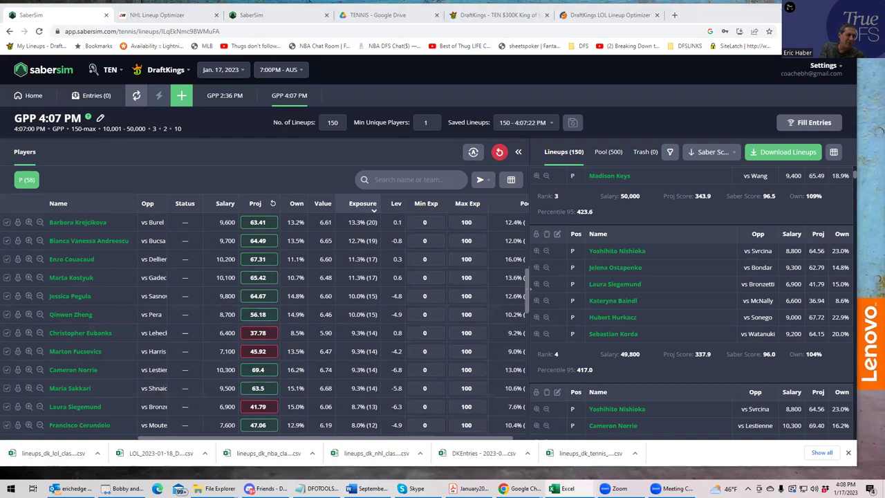
{"action": "key", "text": "alt+Tab"}
Step: Check Iga Swiatek's column I value in TENDK2, scroll the stats, then minimize Excel
{"action": "left_click", "coordinate": [436, 194]}
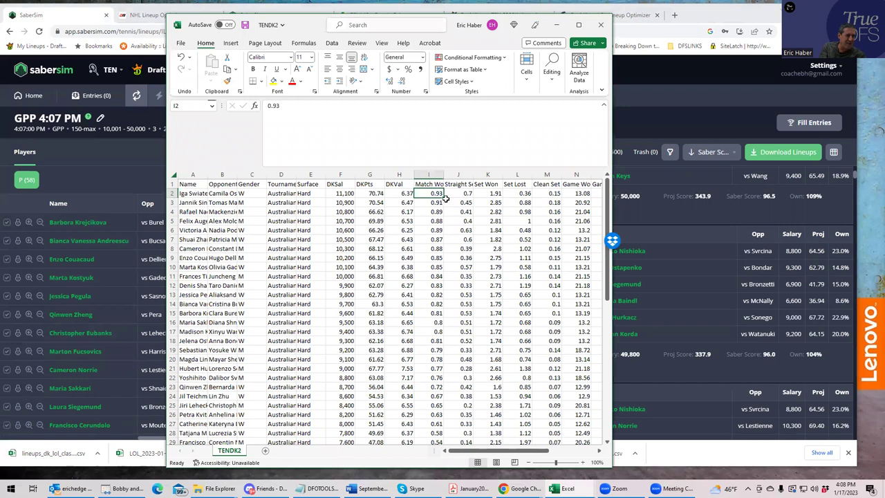
{"action": "scroll", "coordinate": [442, 204], "scroll_direction": "down", "scroll_amount": 7}
{"action": "scroll", "coordinate": [432, 213], "scroll_direction": "down", "scroll_amount": 6}
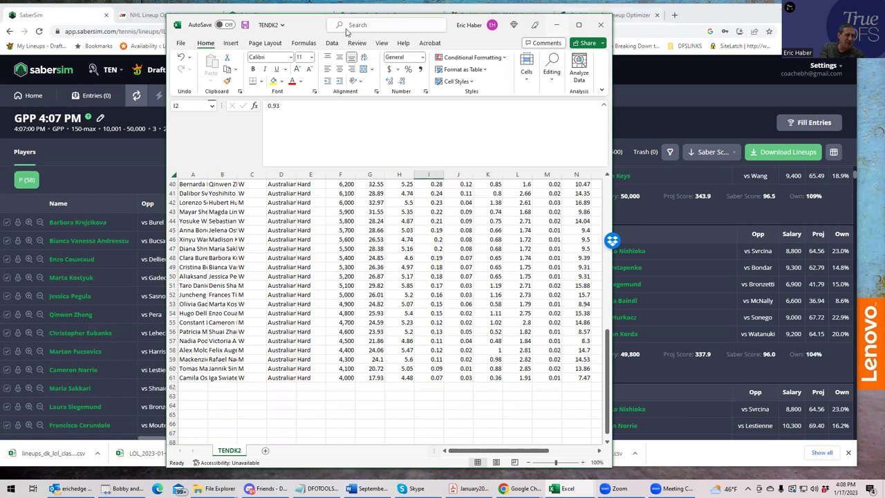
{"action": "key", "text": "super+Down"}
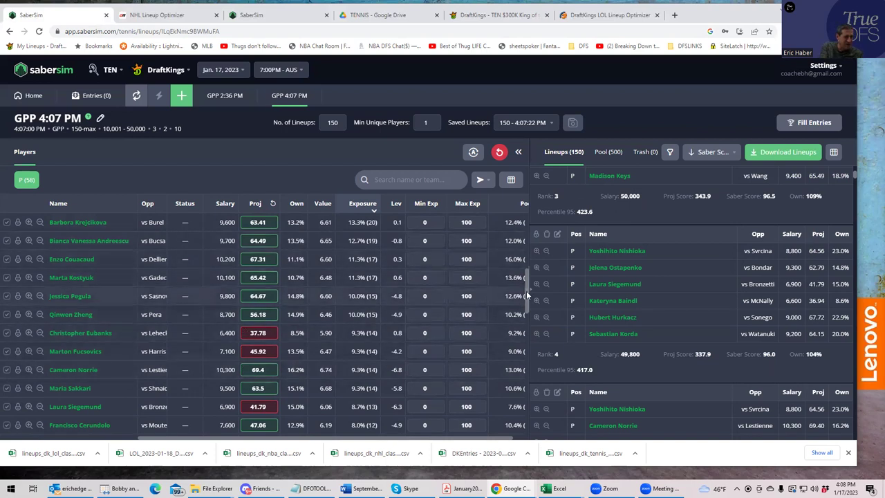
{"action": "left_click_drag", "start_coordinate": [526, 290], "coordinate": [529, 199]}
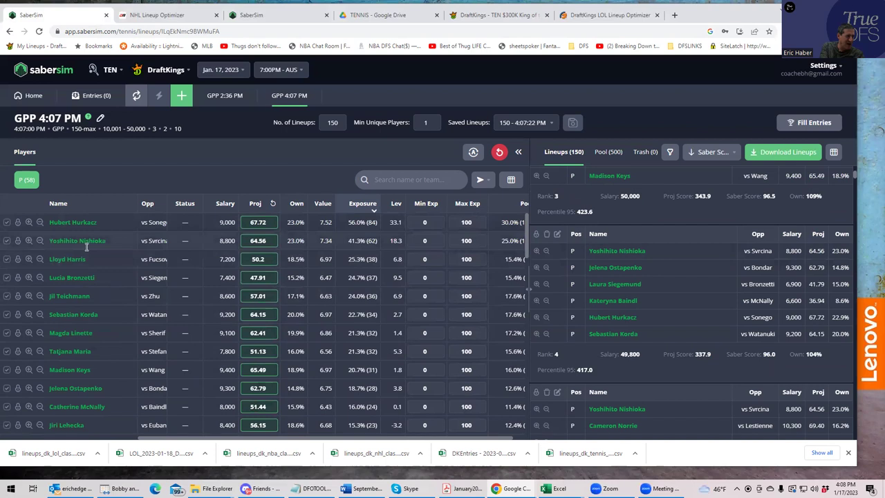